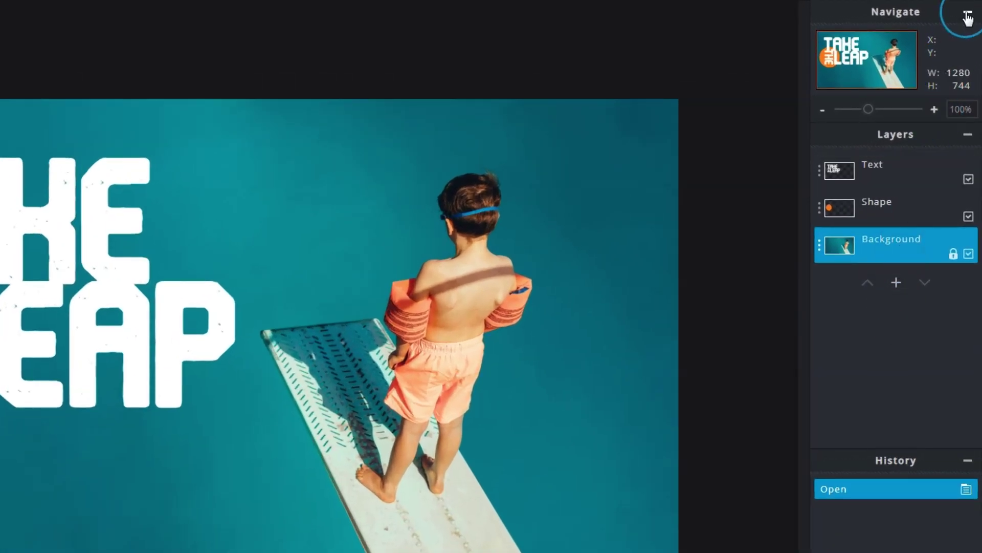
# Step: Collapse the Navigate and History panels, then select the Text, Shape and Background layers in turn, twice
pyautogui.click(967, 12)
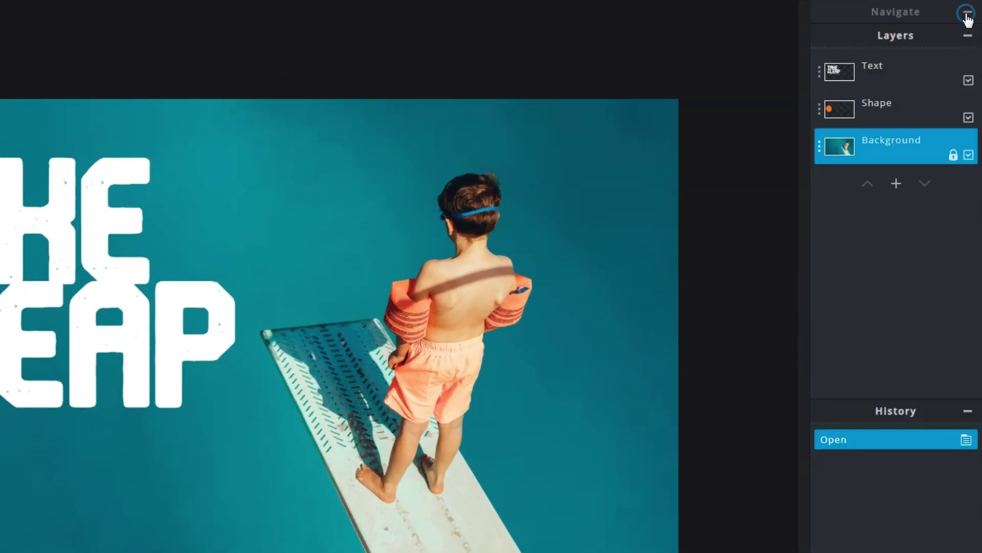
pyautogui.click(968, 412)
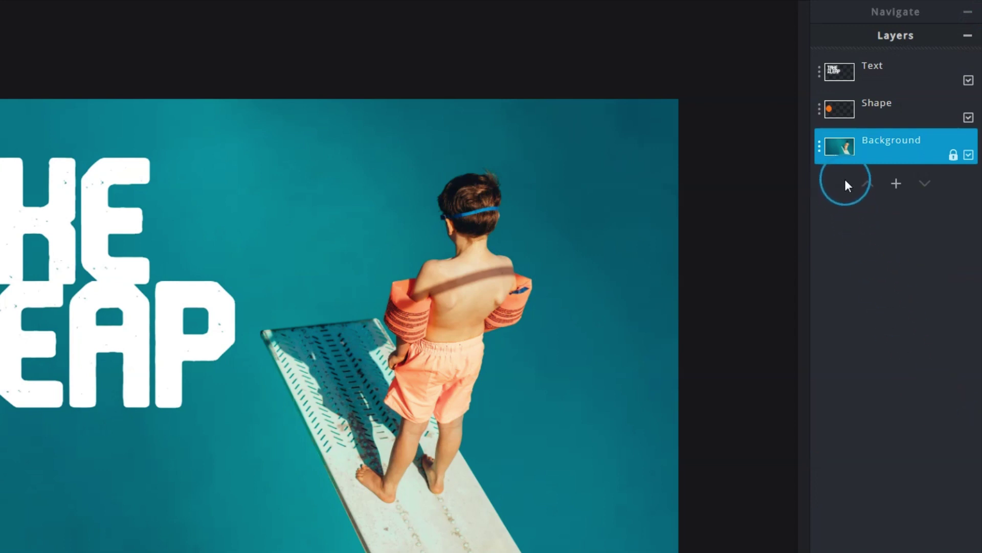
pyautogui.click(876, 75)
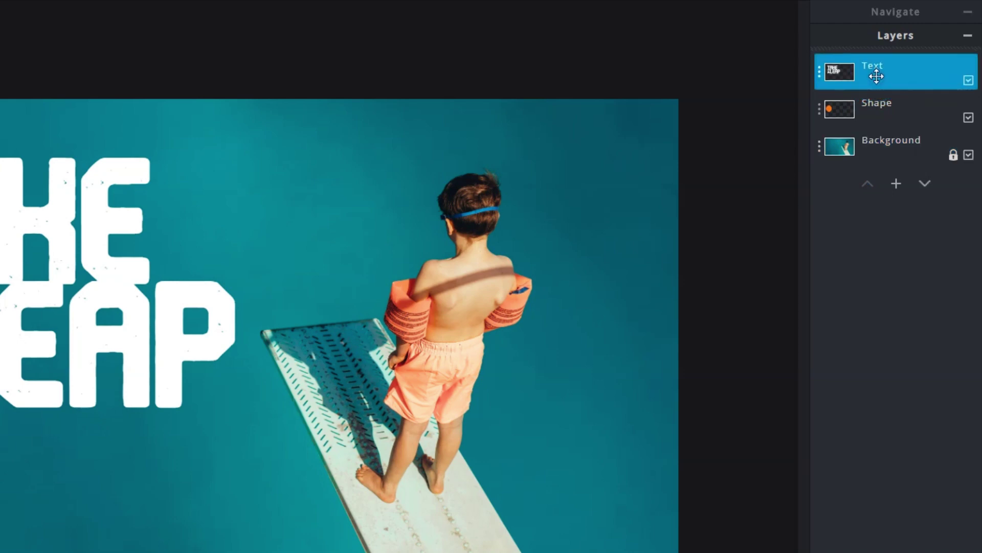
pyautogui.click(873, 110)
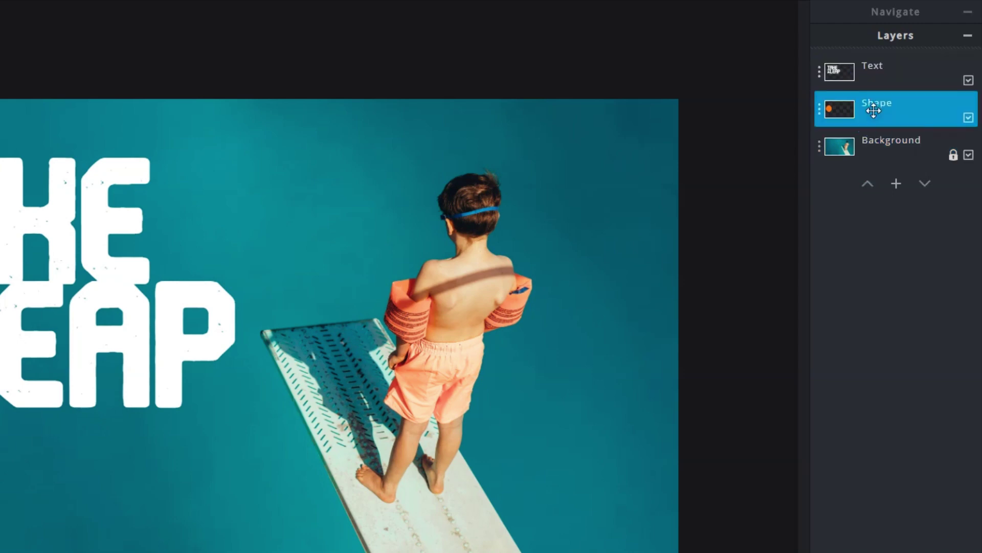
pyautogui.click(870, 147)
pyautogui.click(879, 76)
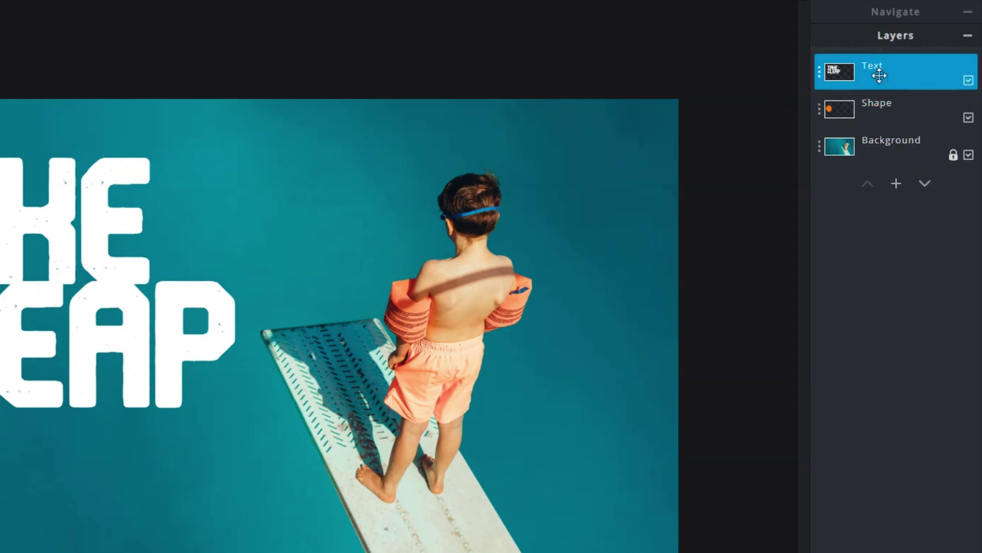
pyautogui.click(875, 111)
pyautogui.click(872, 151)
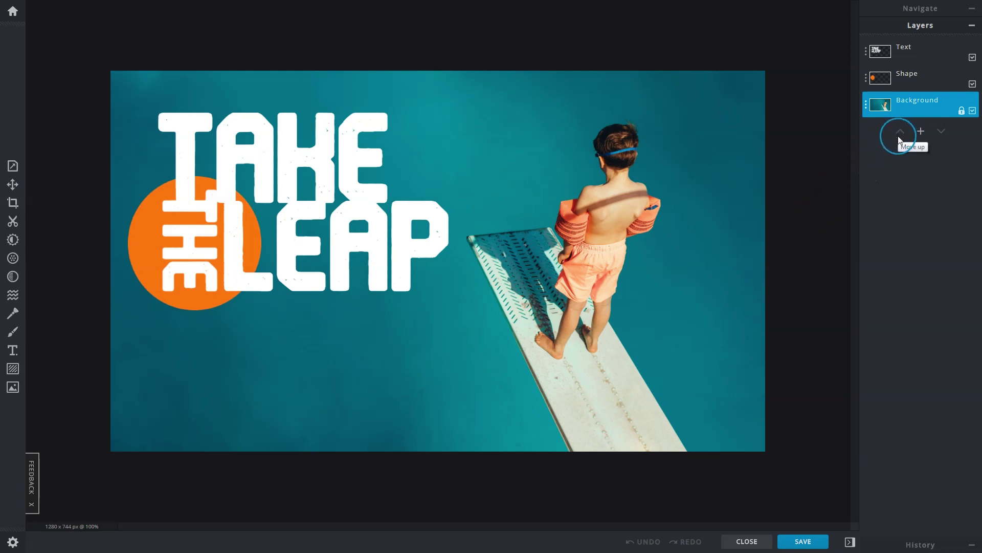
pyautogui.click(942, 132)
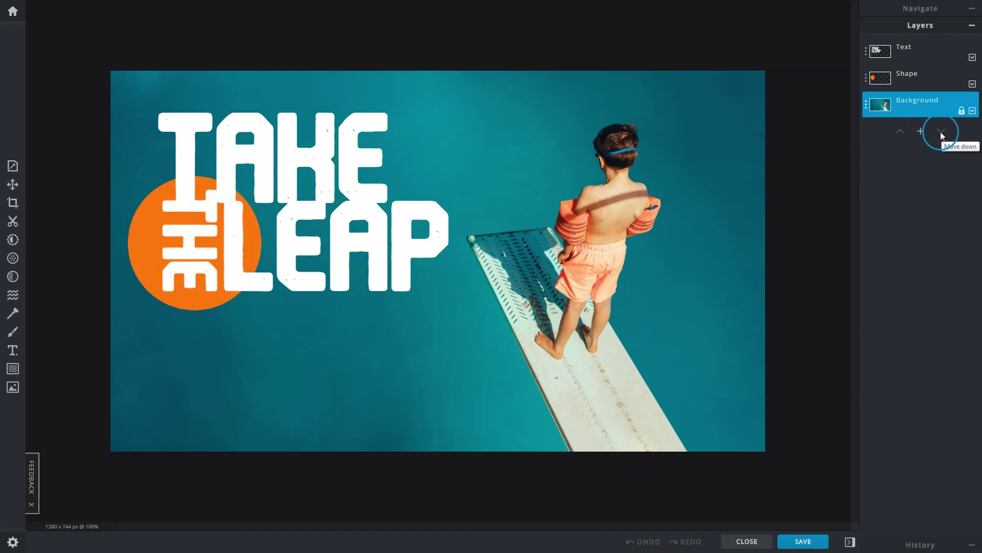
pyautogui.click(932, 147)
pyautogui.click(880, 107)
pyautogui.click(880, 52)
pyautogui.moveTo(880, 53); pyautogui.dragTo(853, 84)
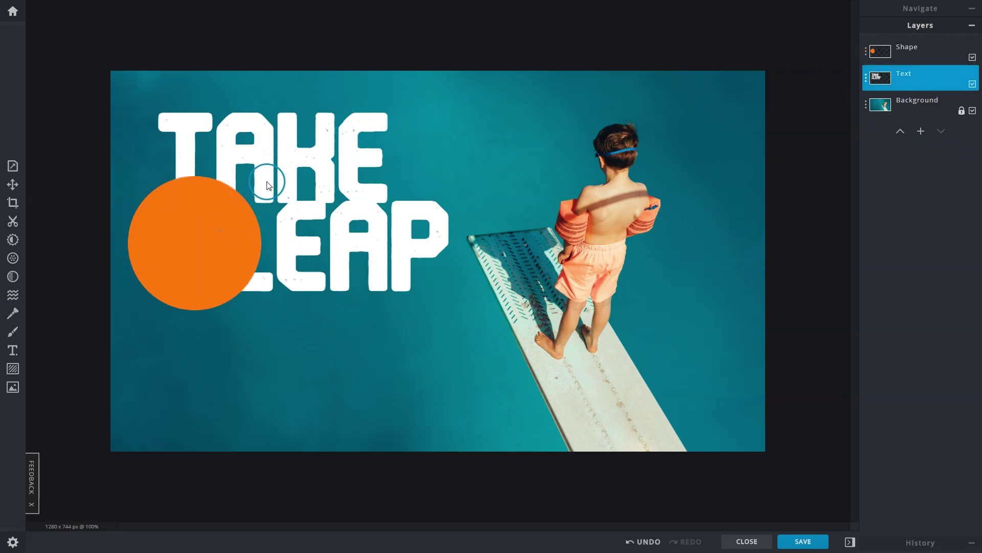
pyautogui.moveTo(888, 83); pyautogui.dragTo(892, 54)
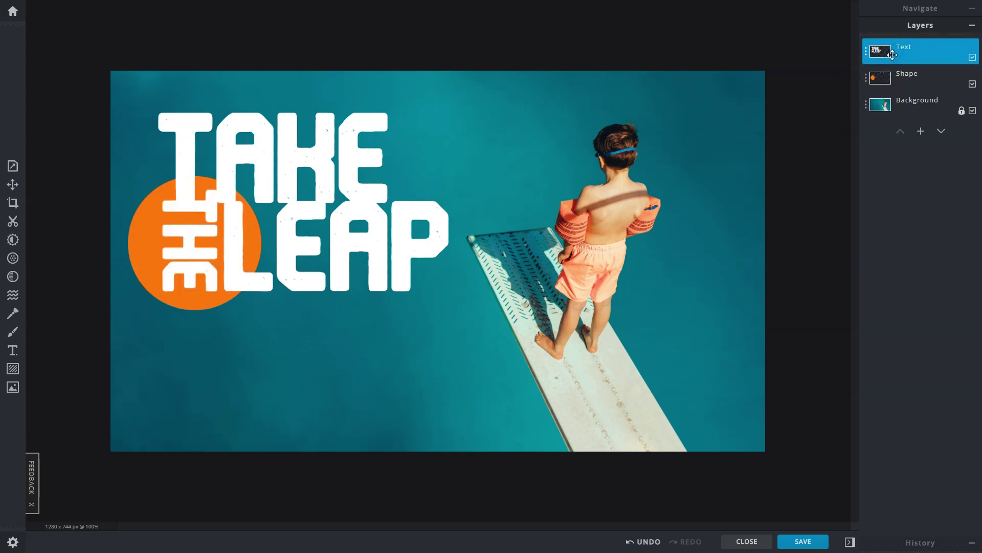
pyautogui.click(909, 57)
# Step: Select the Background layer and unlock it in the Arrange settings, then close them
pyautogui.click(916, 103)
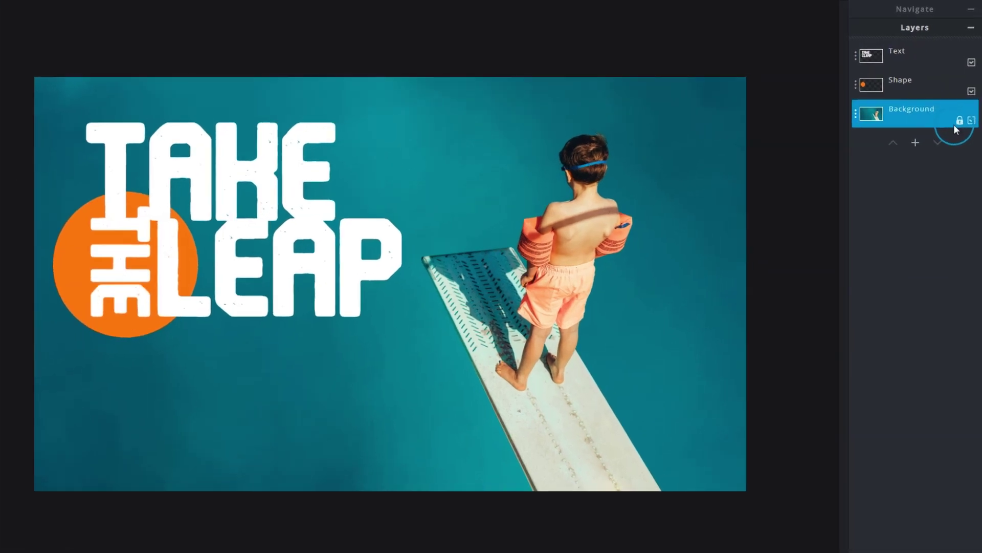
pyautogui.click(961, 111)
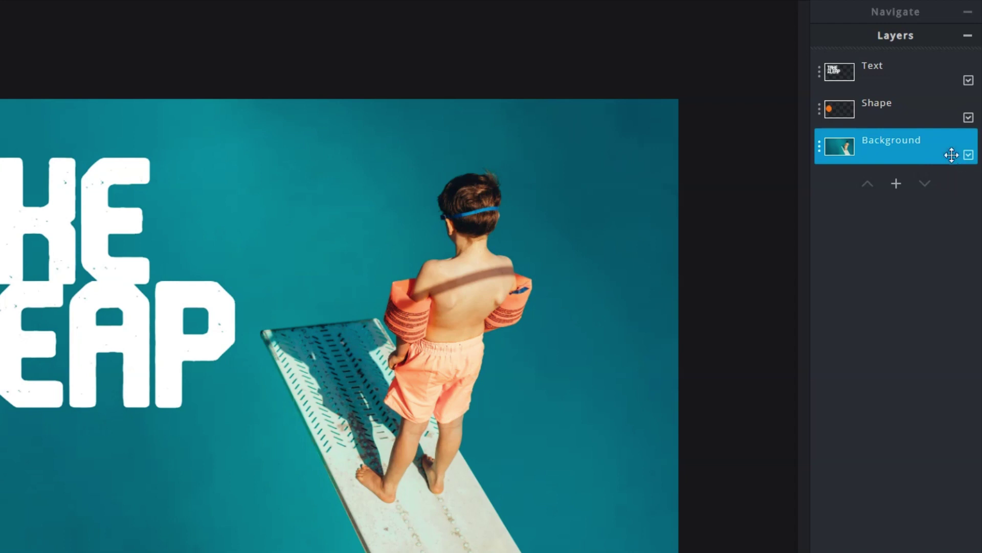
pyautogui.click(953, 155)
pyautogui.click(823, 148)
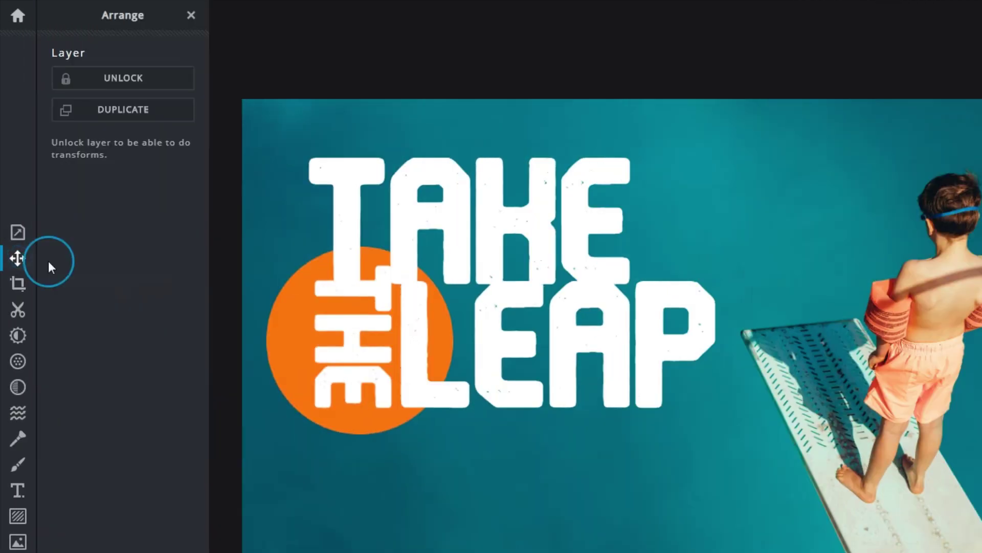
pyautogui.click(136, 82)
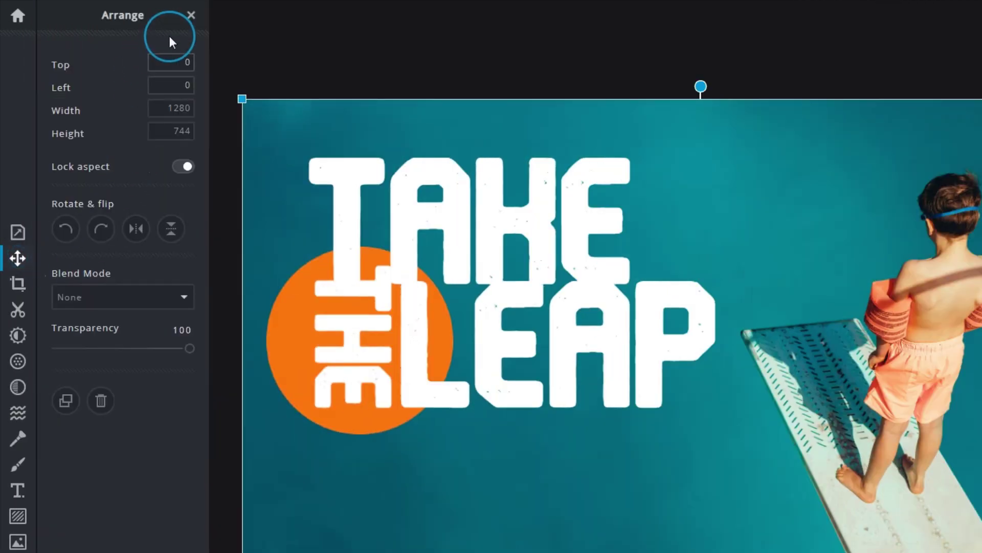
pyautogui.click(191, 16)
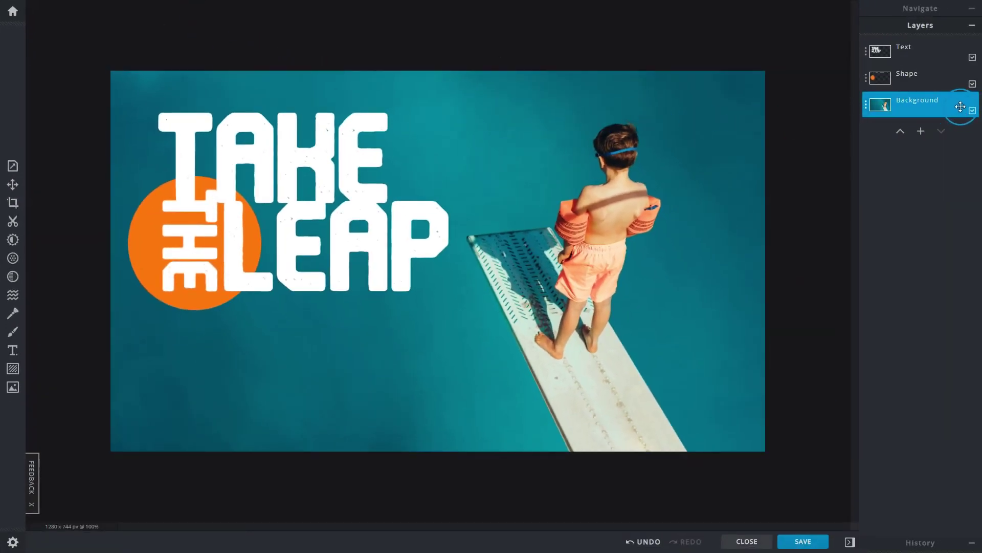
pyautogui.moveTo(960, 106); pyautogui.dragTo(936, 51)
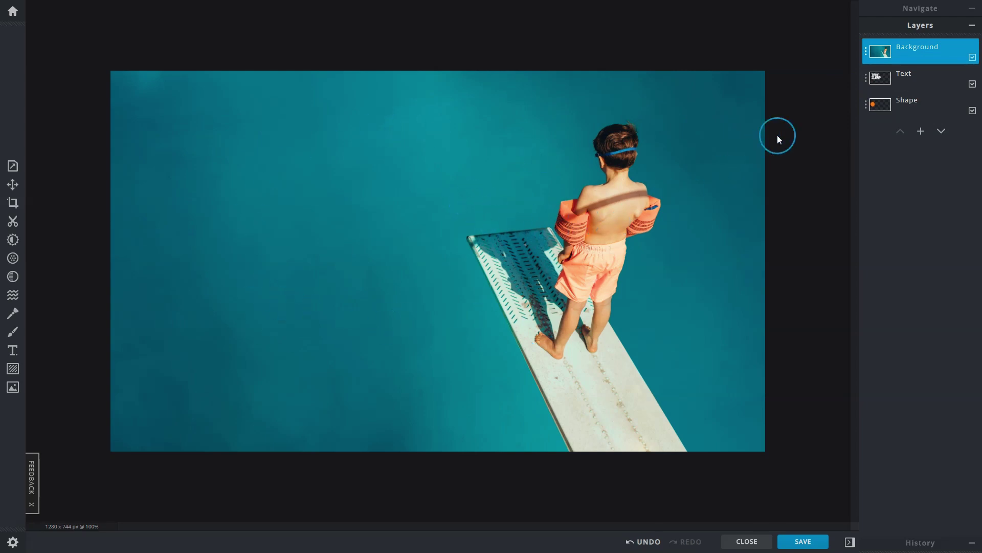
pyautogui.click(865, 52)
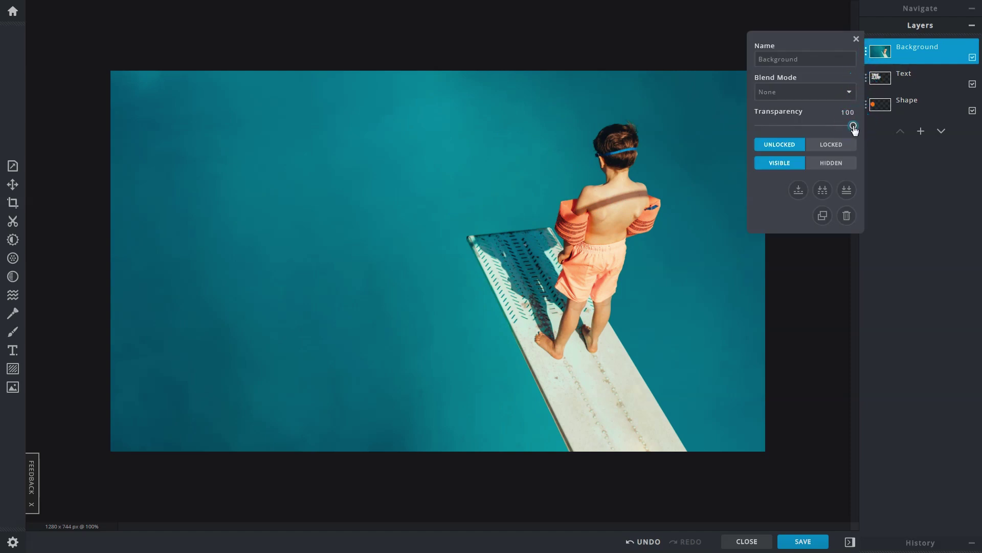
pyautogui.moveTo(853, 125); pyautogui.dragTo(751, 129)
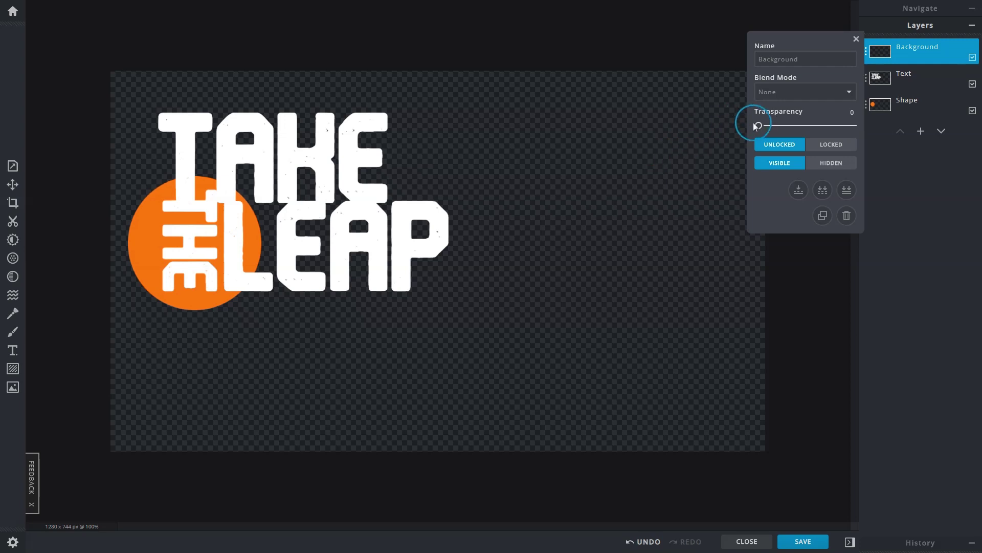
pyautogui.moveTo(759, 125); pyautogui.dragTo(857, 124)
pyautogui.click(856, 39)
pyautogui.moveTo(860, 41); pyautogui.dragTo(869, 105)
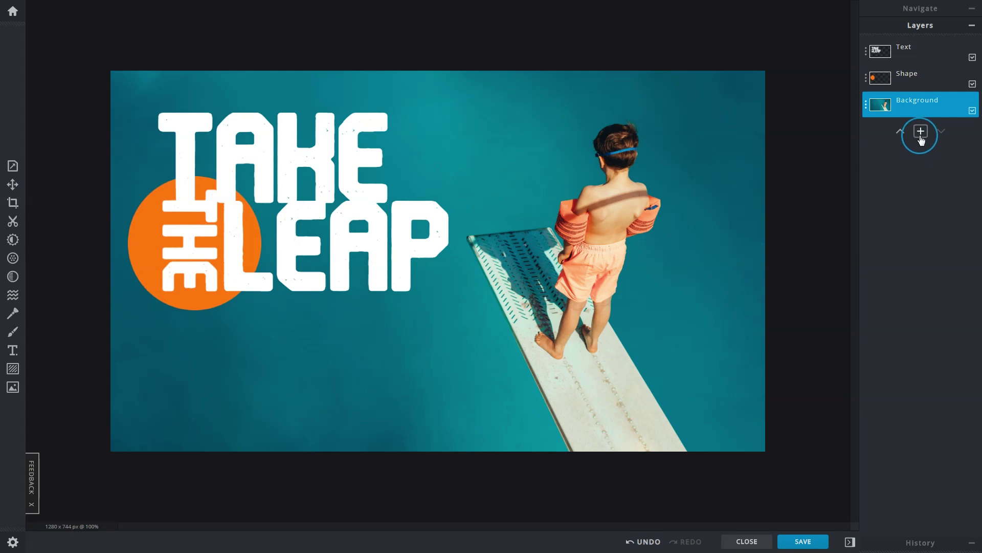
# Step: Add an empty layer and paint a purple brush stroke below the orange circle
pyautogui.click(920, 135)
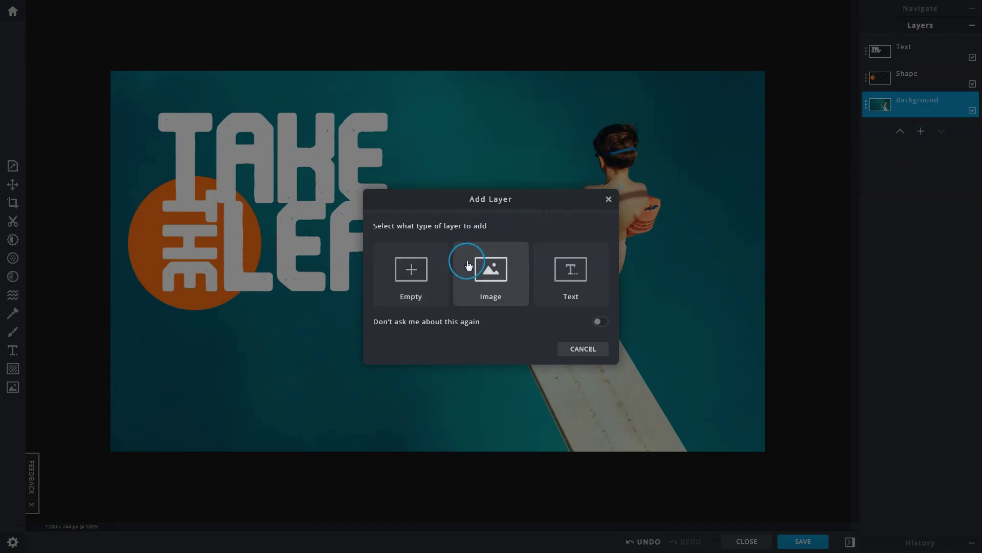
pyautogui.click(433, 288)
pyautogui.click(14, 333)
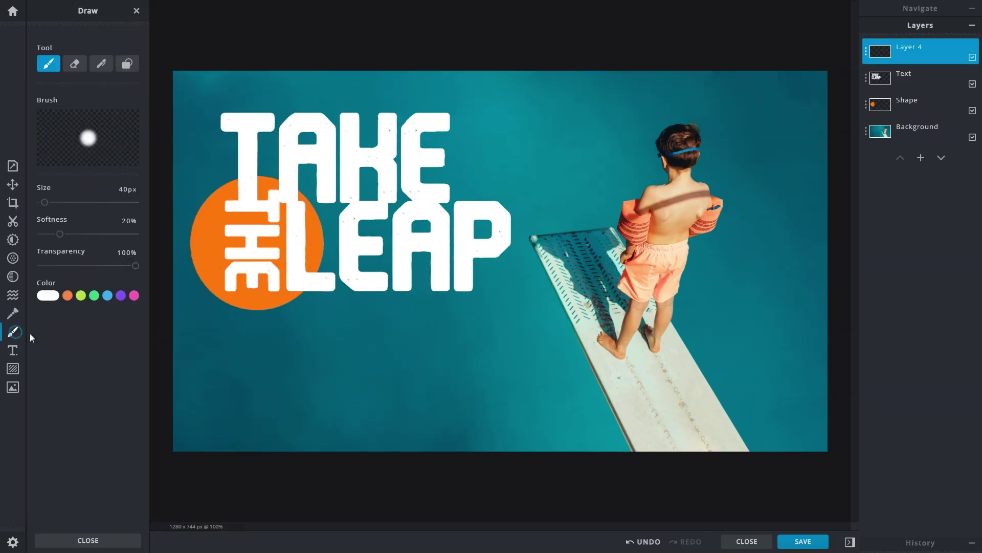
pyautogui.click(120, 296)
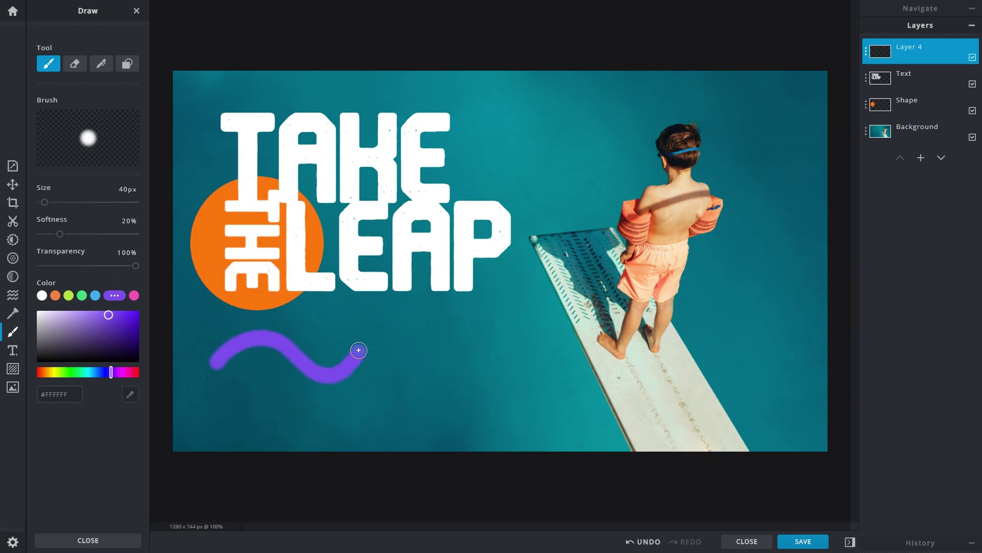
pyautogui.moveTo(359, 350); pyautogui.dragTo(358, 351)
# Step: Add Bubbles.jpg as a new image layer
pyautogui.click(920, 158)
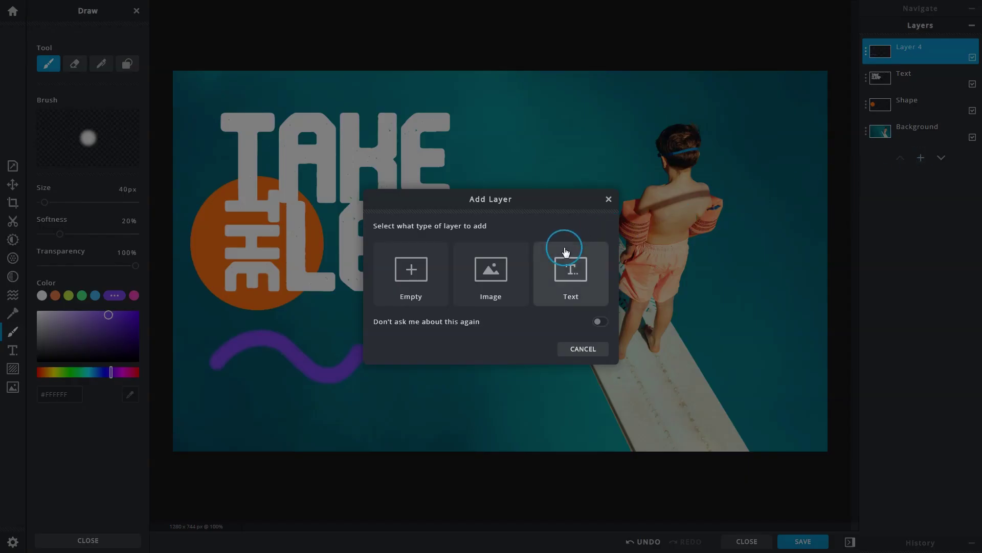
pyautogui.click(514, 271)
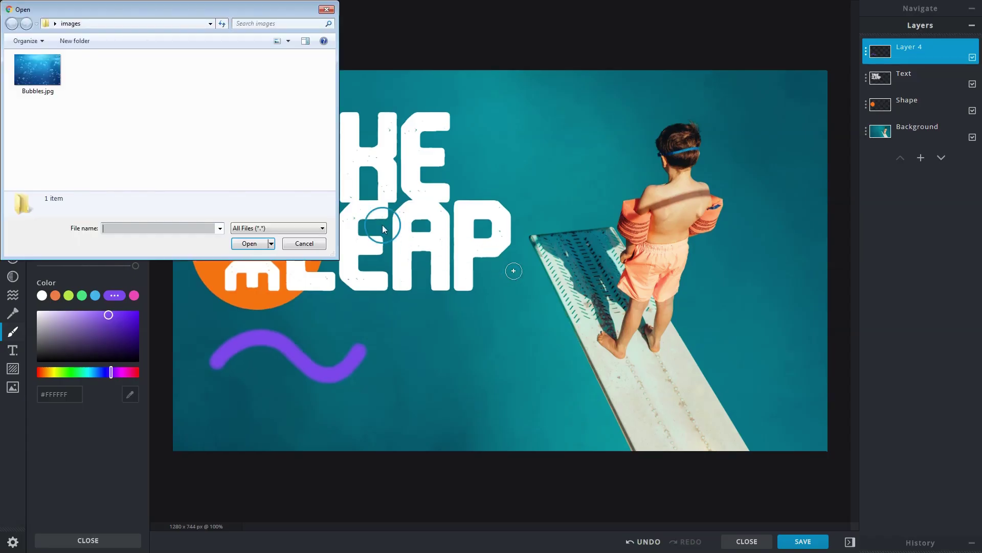
pyautogui.click(50, 78)
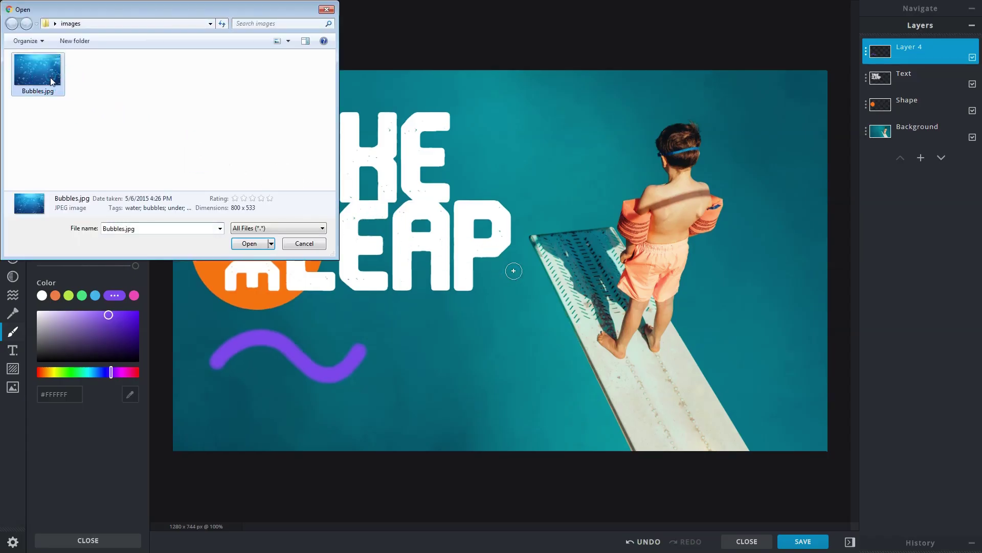
pyautogui.click(247, 244)
# Step: Add a text layer and replace its sample text with 'Hello'
pyautogui.click(873, 181)
pyautogui.click(921, 185)
pyautogui.click(592, 292)
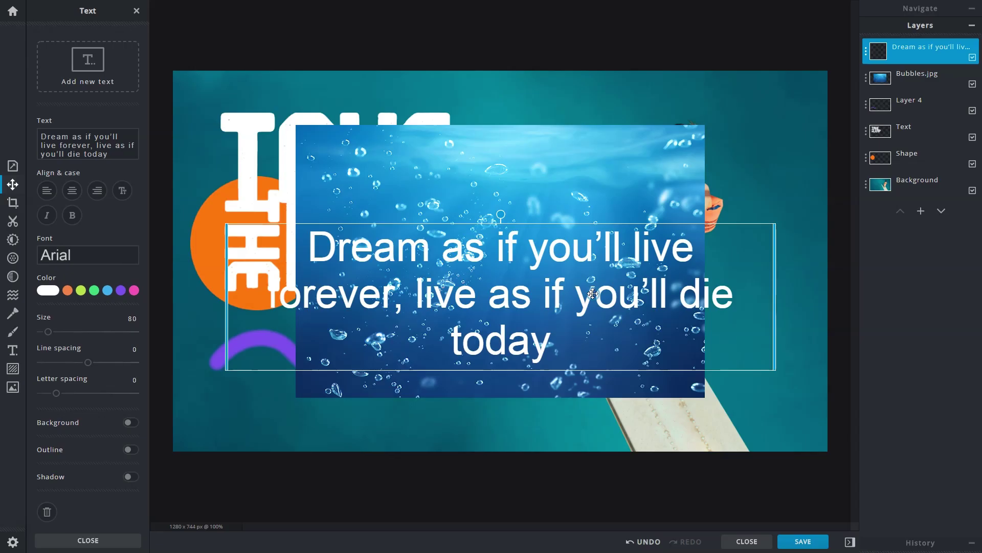
pyautogui.click(125, 154)
pyautogui.hotkey('ctrl', 'a')
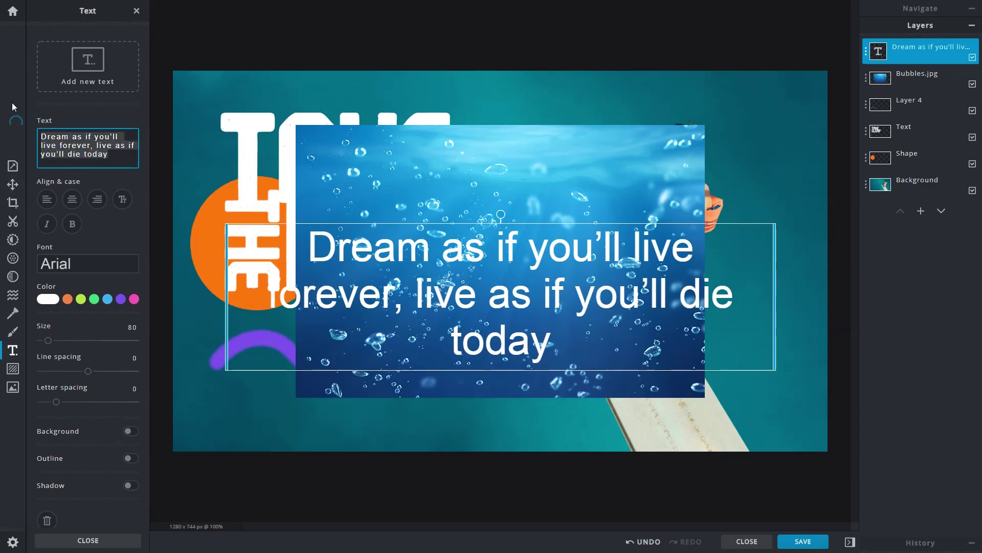
pyautogui.write('Hello')
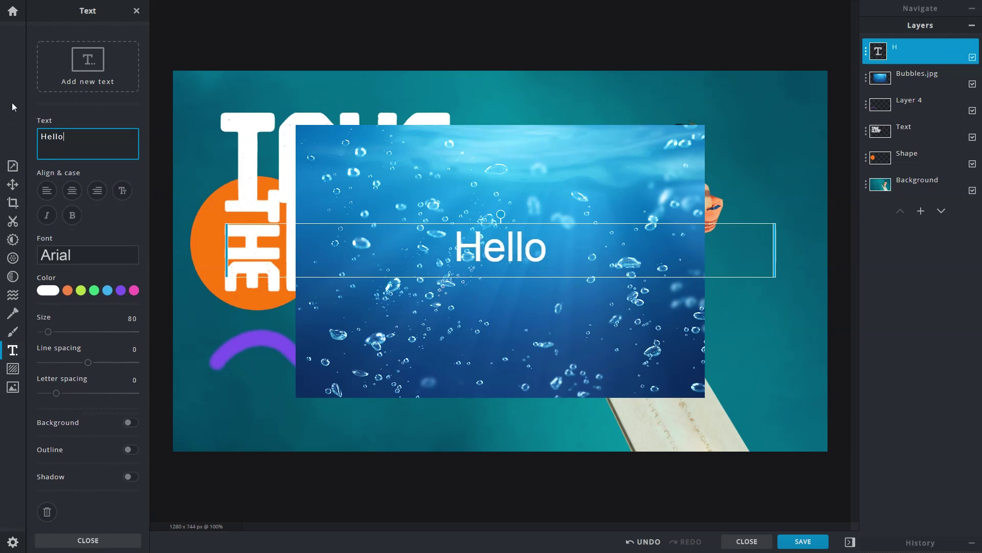
pyautogui.click(136, 11)
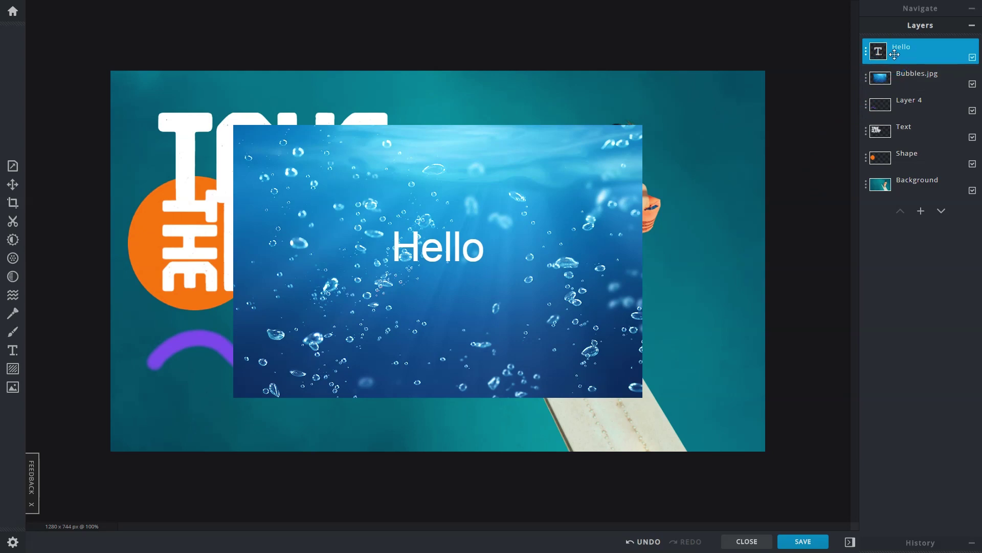
# Step: Delete the Hello, Bubbles.jpg and Layer 4 layers
pyautogui.press('Delete')
pyautogui.press('Delete')
pyautogui.press('Delete')
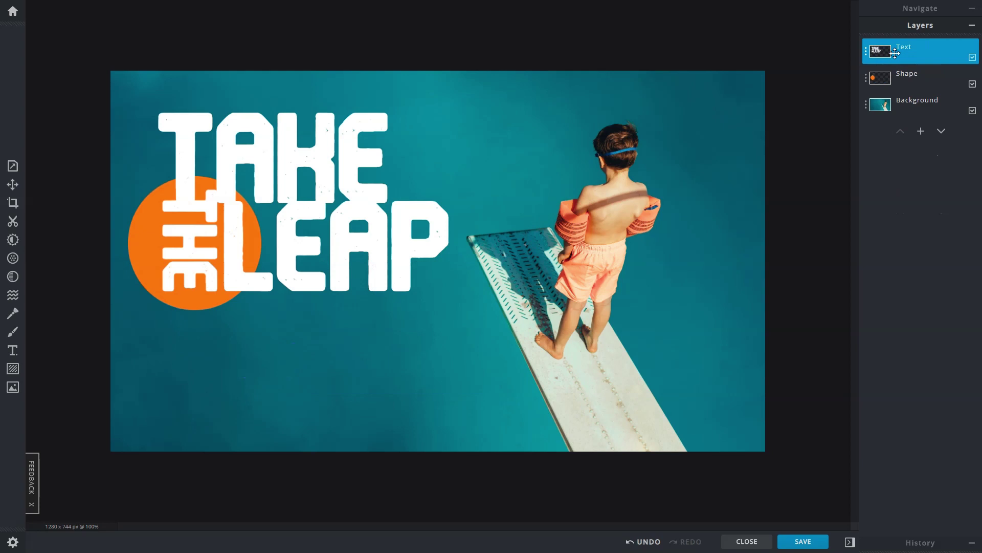
pyautogui.click(834, 92)
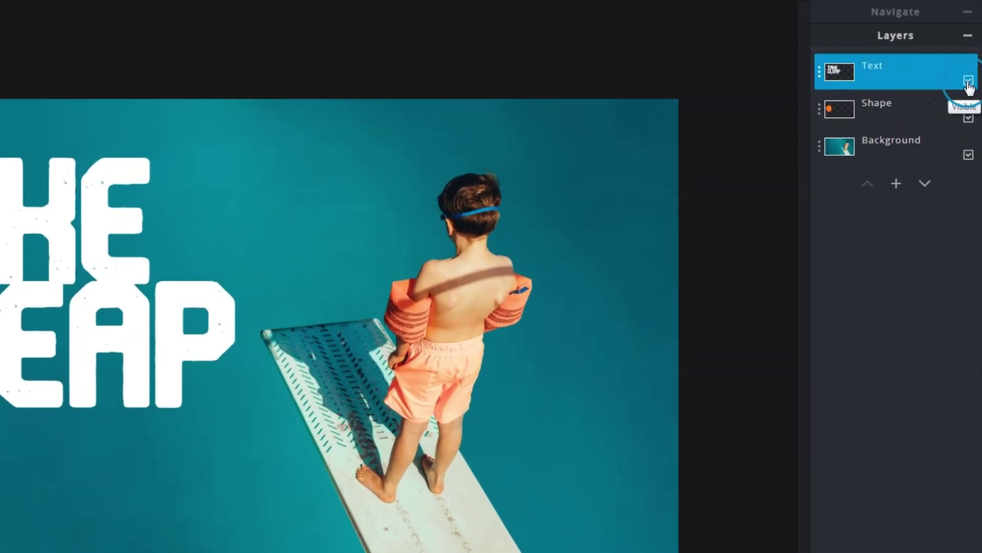
pyautogui.click(969, 82)
pyautogui.click(969, 118)
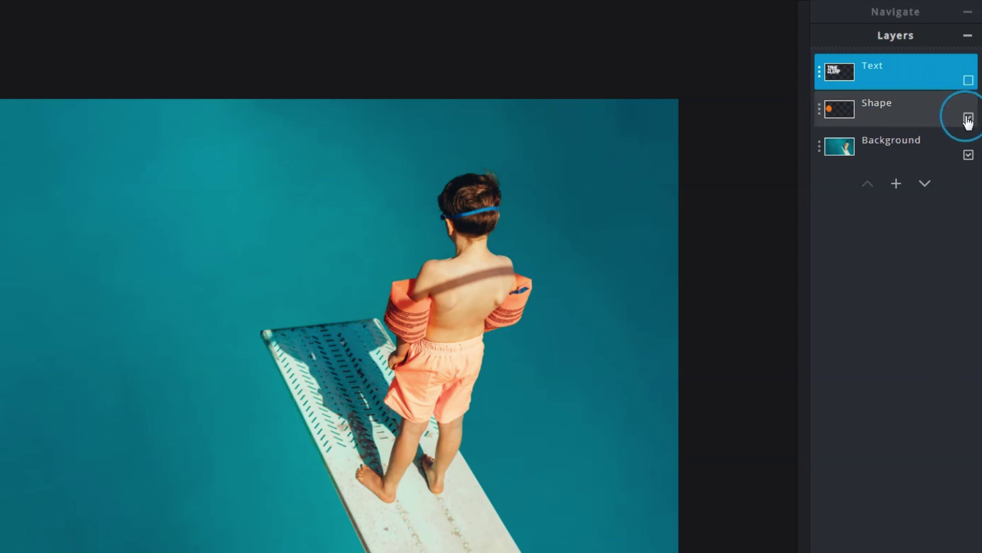
pyautogui.click(968, 155)
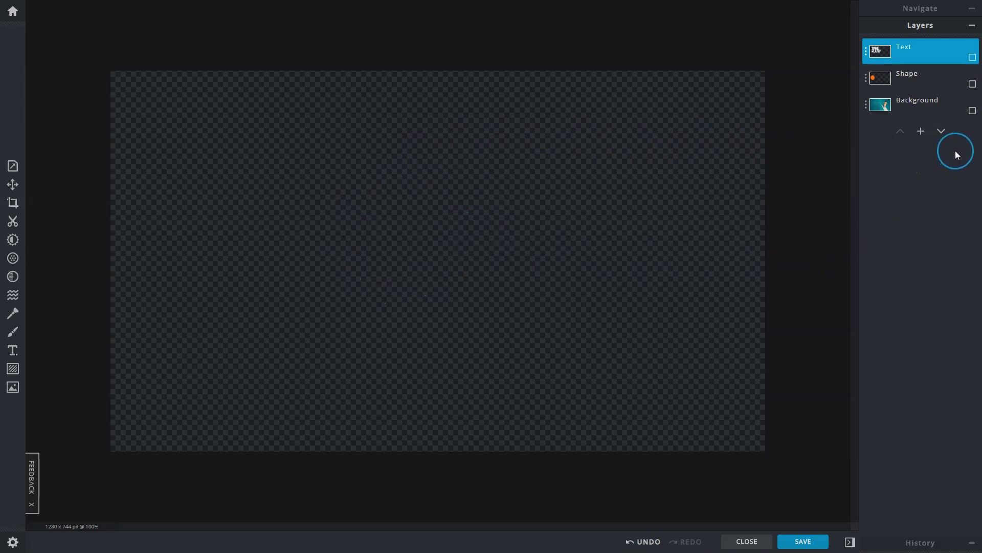
pyautogui.click(972, 111)
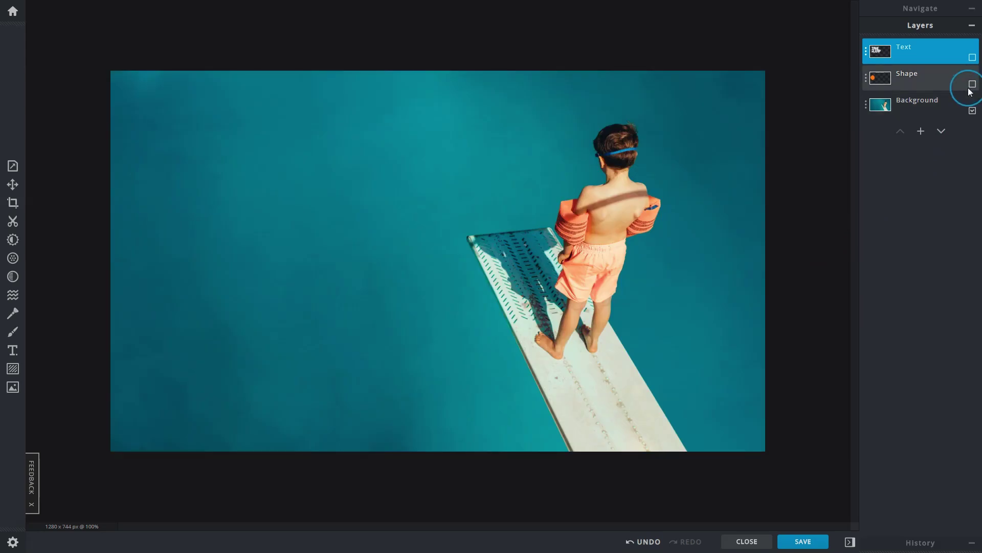
pyautogui.click(972, 86)
pyautogui.click(971, 57)
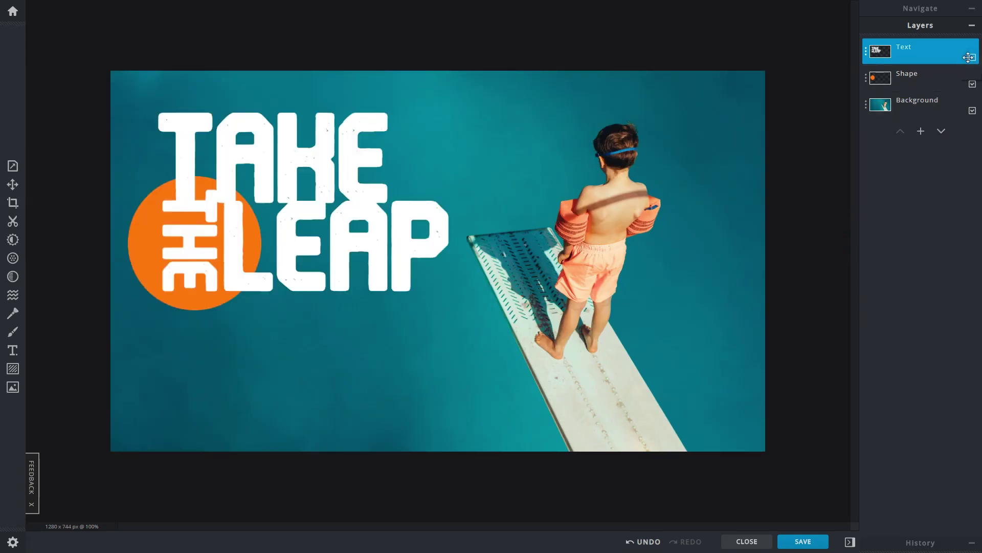
pyautogui.click(933, 49)
pyautogui.click(934, 48)
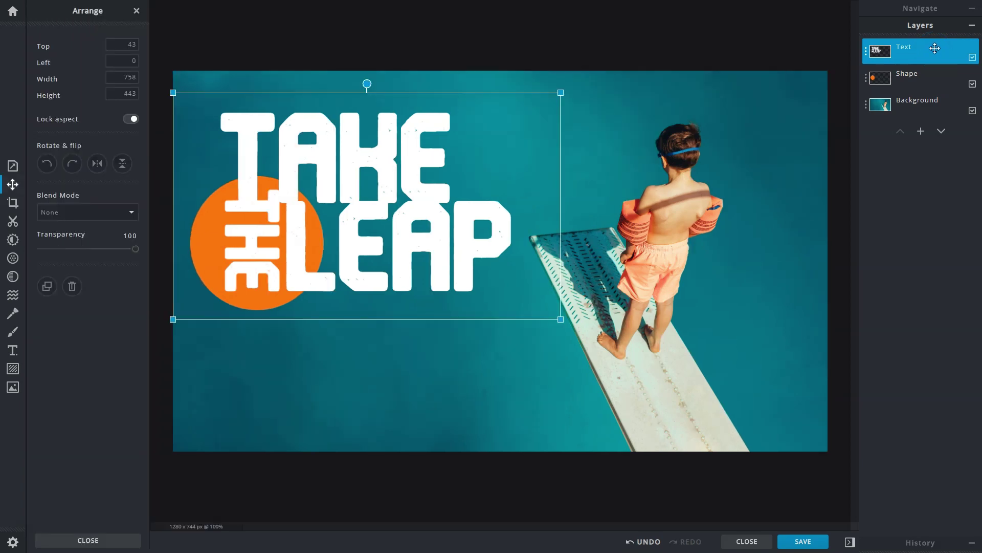
pyautogui.click(661, 120)
pyautogui.moveTo(409, 189); pyautogui.dragTo(374, 201)
# Step: Rename the Text layer to 'leap' in its layer settings
pyautogui.click(136, 10)
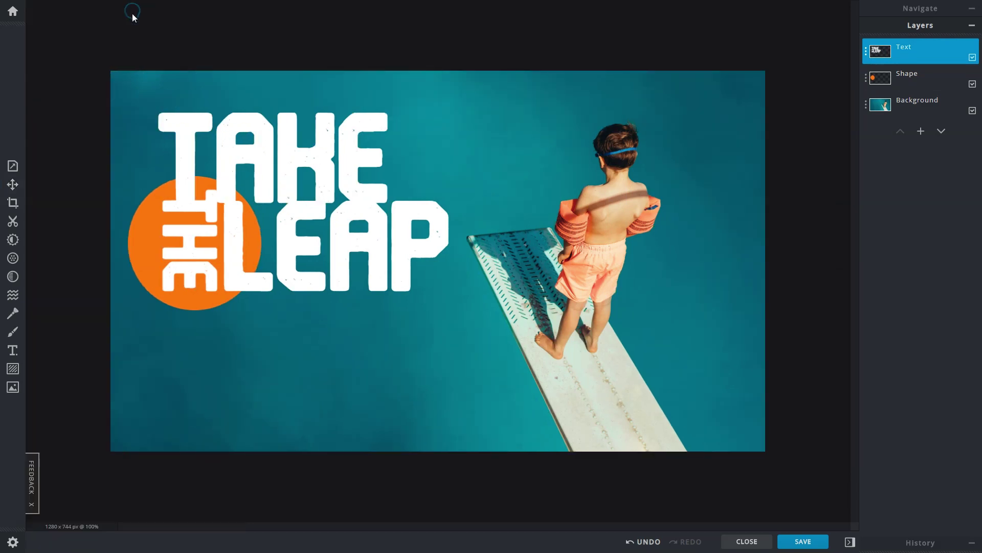
pyautogui.click(866, 52)
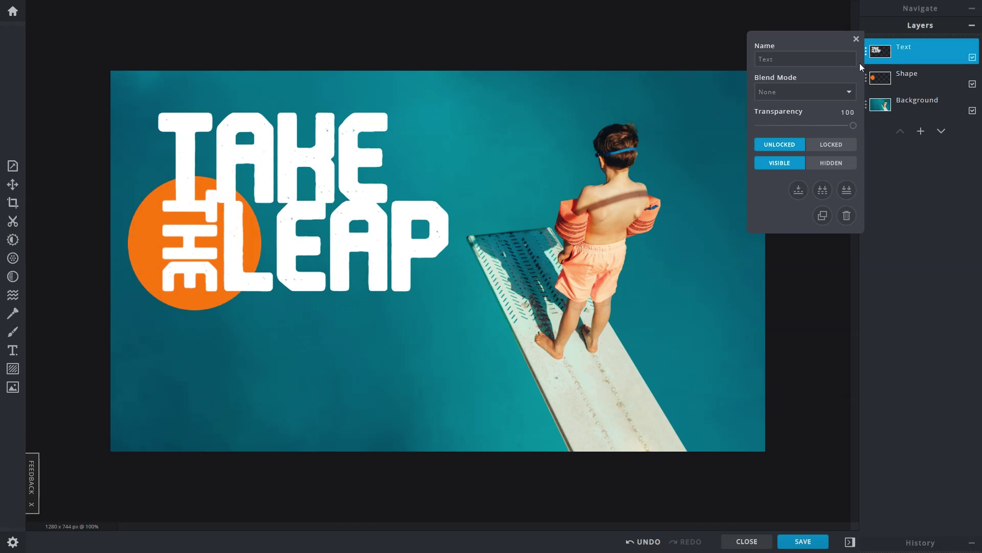
pyautogui.moveTo(845, 59); pyautogui.dragTo(763, 60)
pyautogui.write('leap')
# Step: Try Overlay and Difference blend modes on the leap layer, then return it to None
pyautogui.click(807, 92)
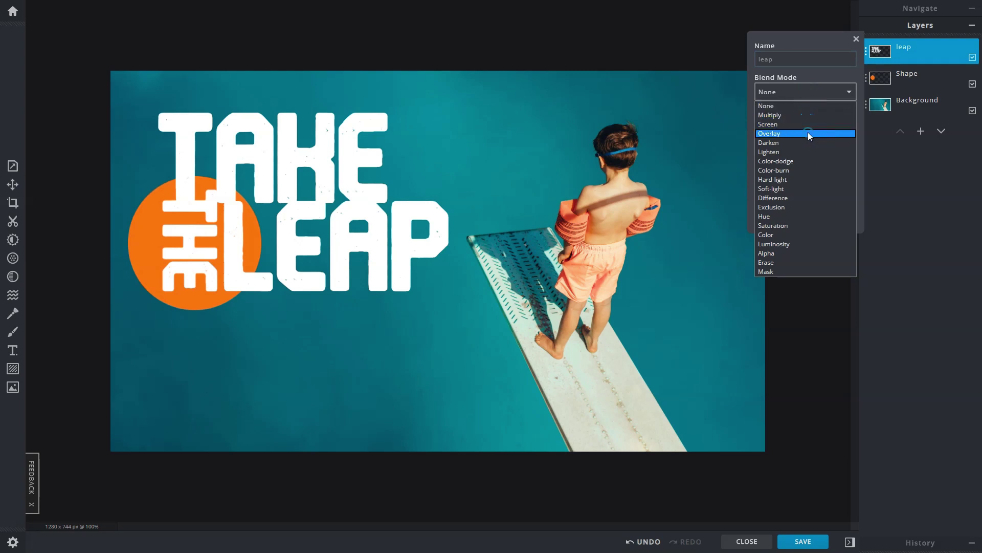
pyautogui.click(809, 134)
pyautogui.click(811, 96)
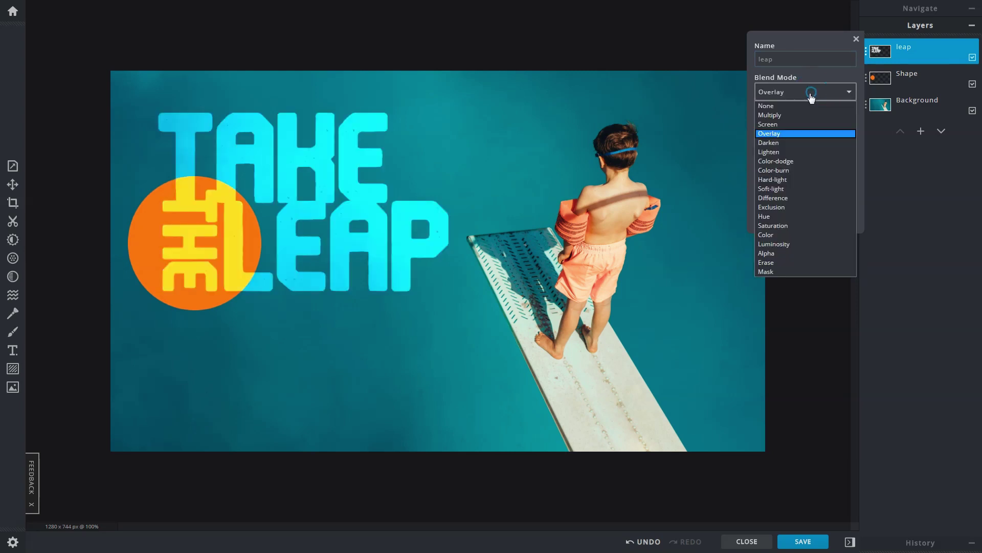
pyautogui.click(808, 198)
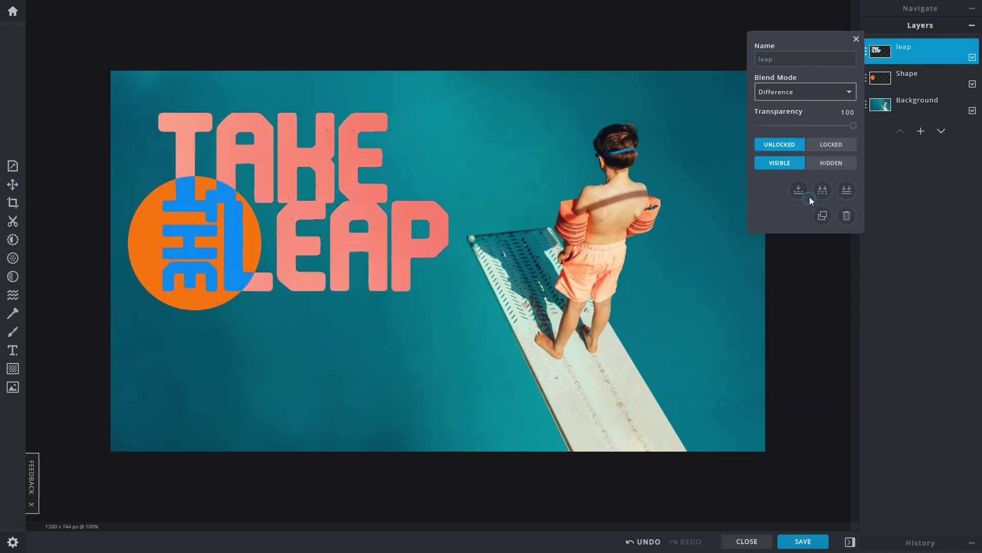
pyautogui.click(816, 94)
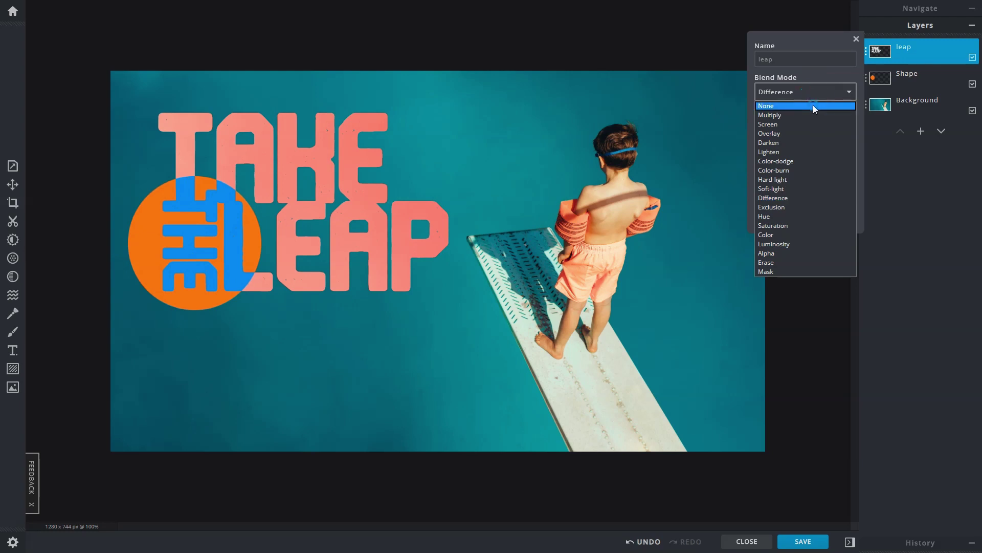
pyautogui.click(814, 105)
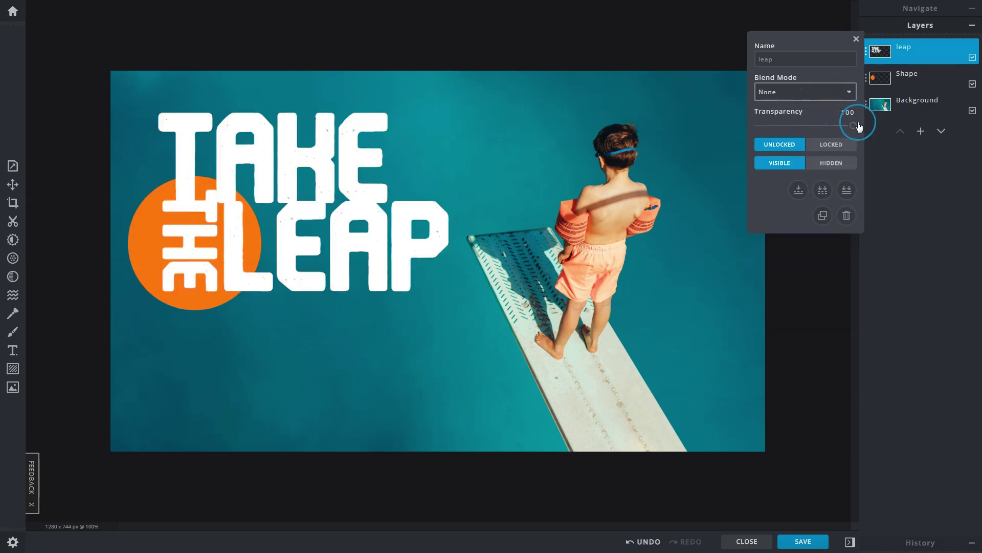
pyautogui.moveTo(853, 126)
pyautogui.mouseDown()
pyautogui.moveTo(755, 131)
pyautogui.moveTo(862, 127)
pyautogui.moveTo(750, 123)
pyautogui.moveTo(865, 124)
pyautogui.mouseUp()
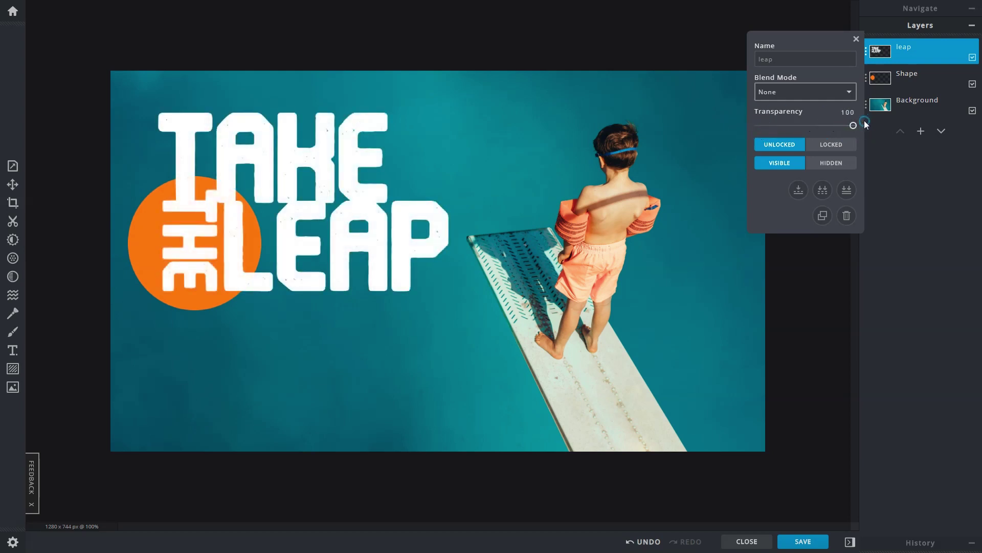
pyautogui.click(835, 145)
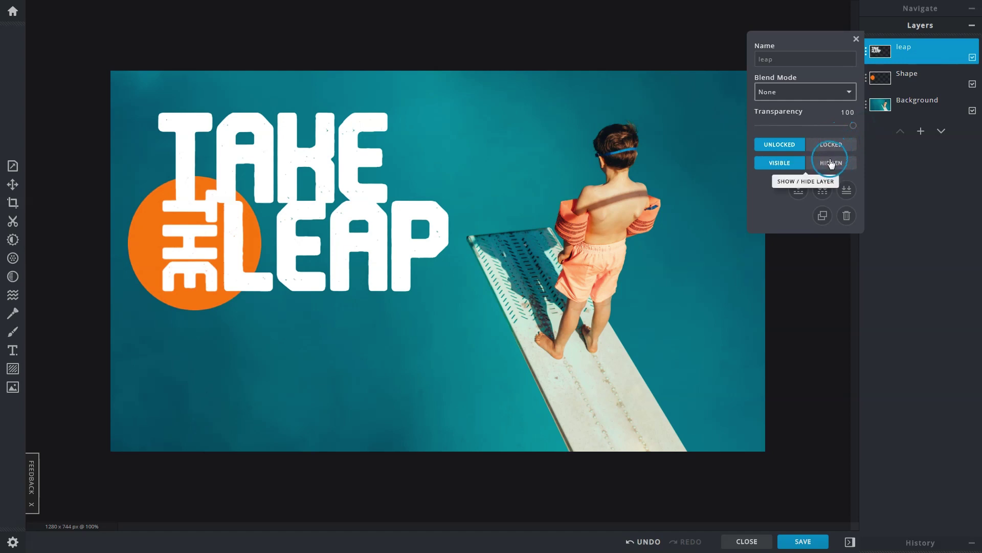
pyautogui.click(830, 168)
pyautogui.click(773, 177)
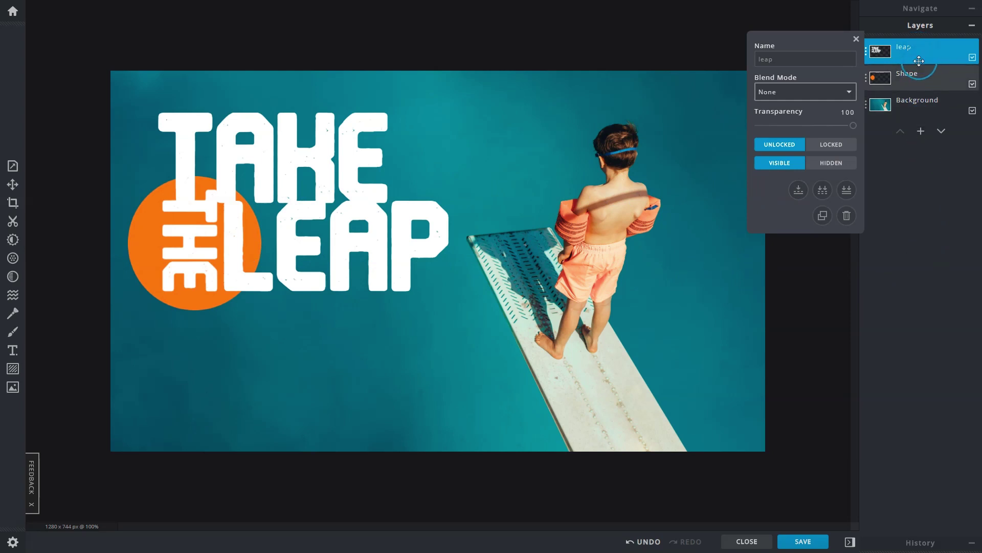
# Step: Merge Shape down into leap and nudge the merged artwork slightly right
pyautogui.click(798, 190)
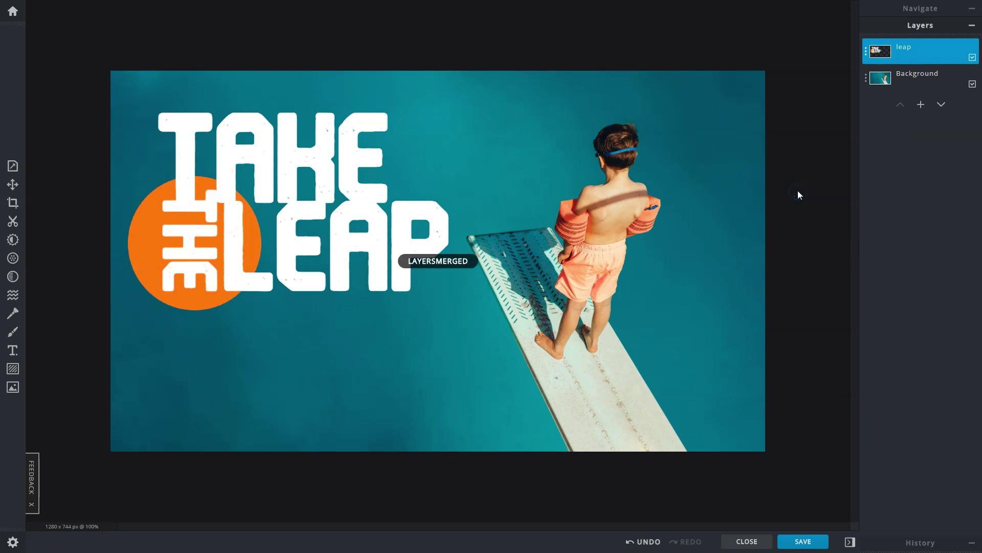
pyautogui.click(752, 194)
pyautogui.click(658, 186)
pyautogui.moveTo(323, 189)
pyautogui.mouseDown()
pyautogui.moveTo(410, 189)
pyautogui.moveTo(324, 194)
pyautogui.mouseUp()
# Step: Undo the merge to restore Shape, hide Shape, then undo a trial Merge Visible
pyautogui.click(136, 11)
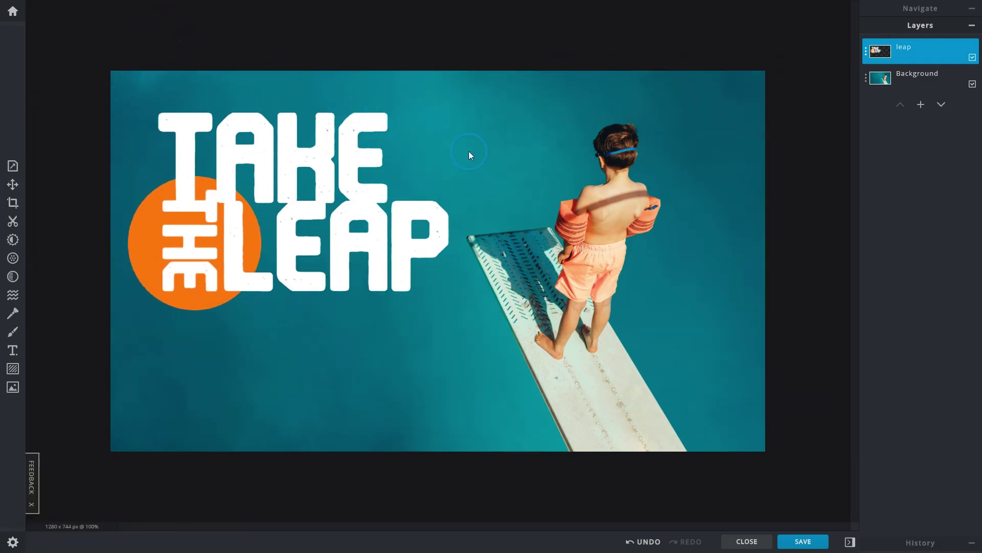
pyautogui.hotkey('ctrl', 'z')
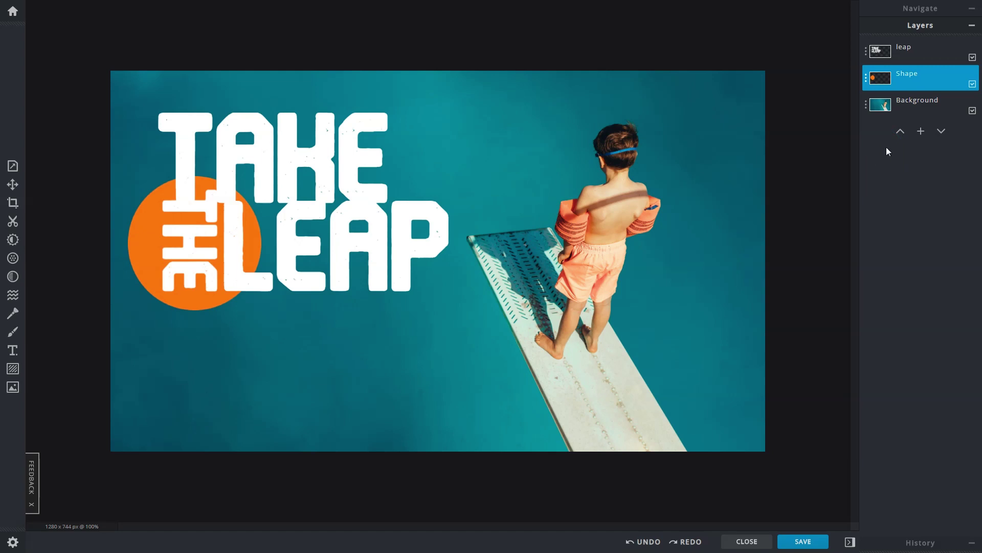
pyautogui.click(972, 84)
pyautogui.click(872, 78)
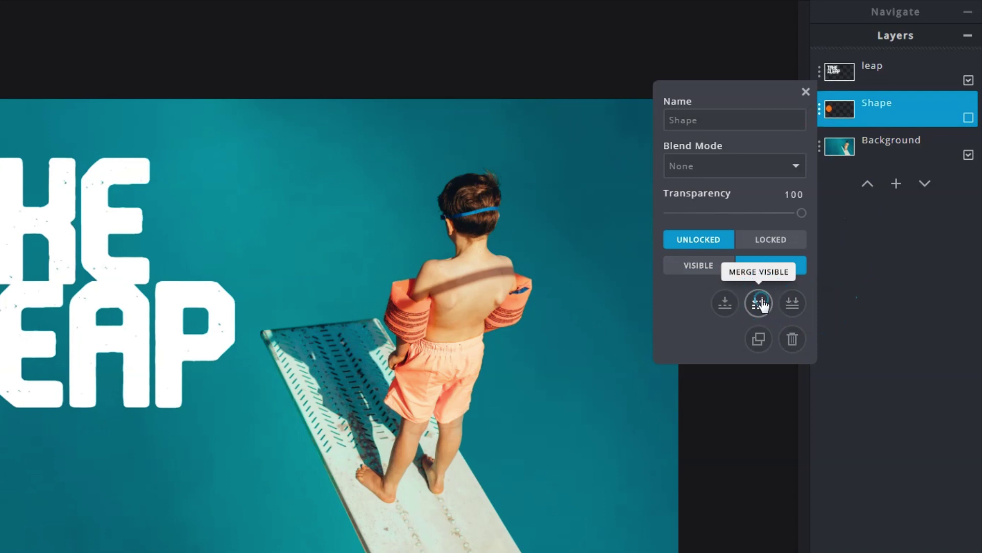
pyautogui.click(762, 301)
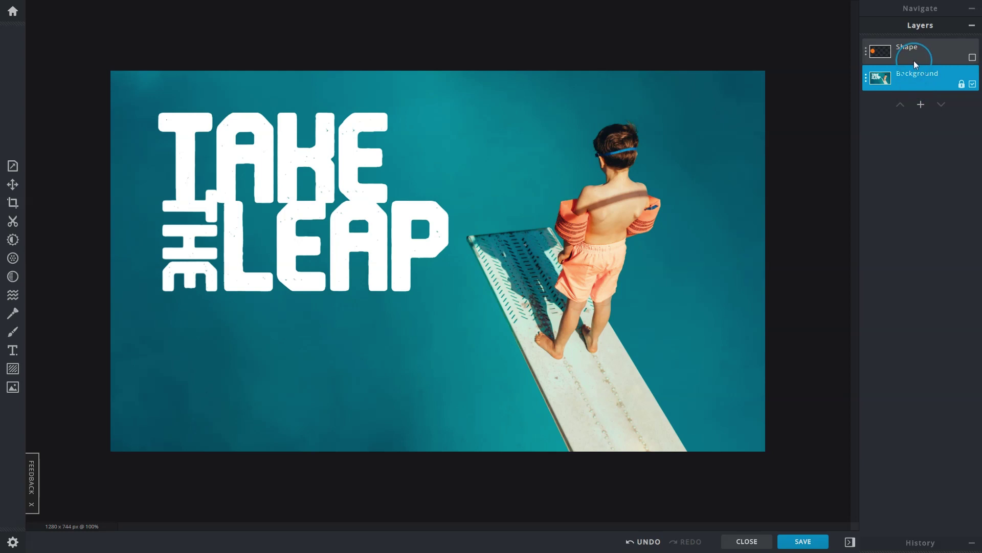
pyautogui.hotkey('ctrl', 'z')
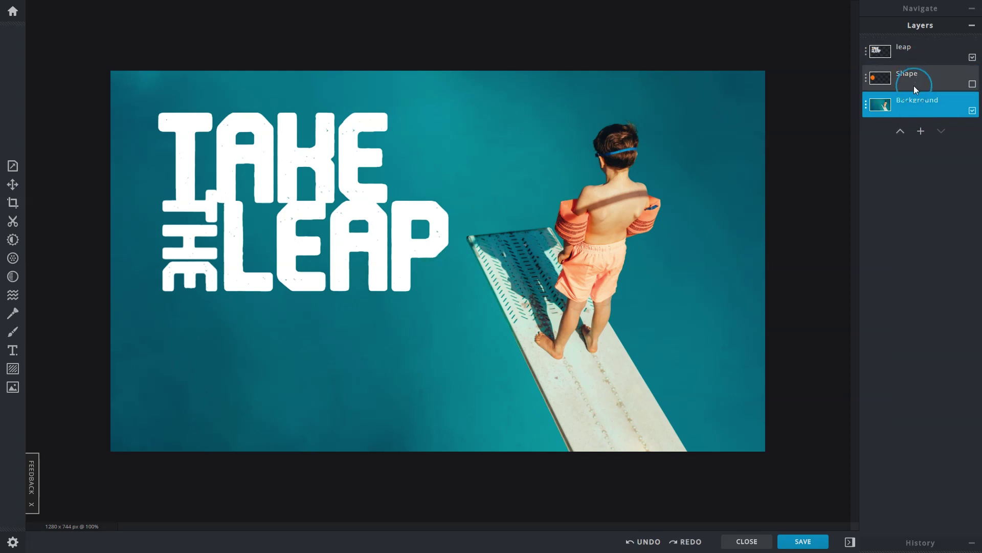
# Step: Flatten the image from the Background layer's settings, discarding the hidden orange circle
pyautogui.moveTo(910, 100); pyautogui.dragTo(883, 98)
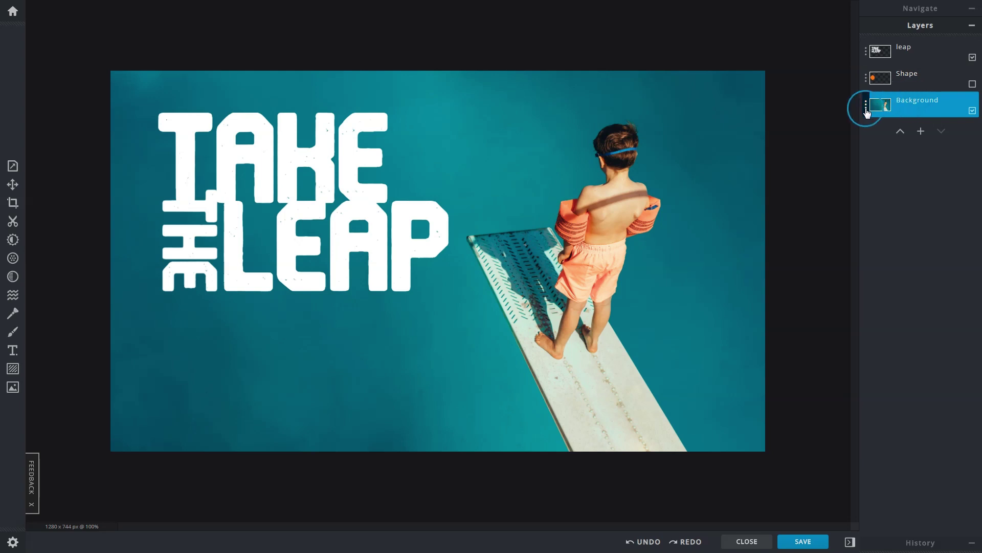
pyautogui.click(870, 105)
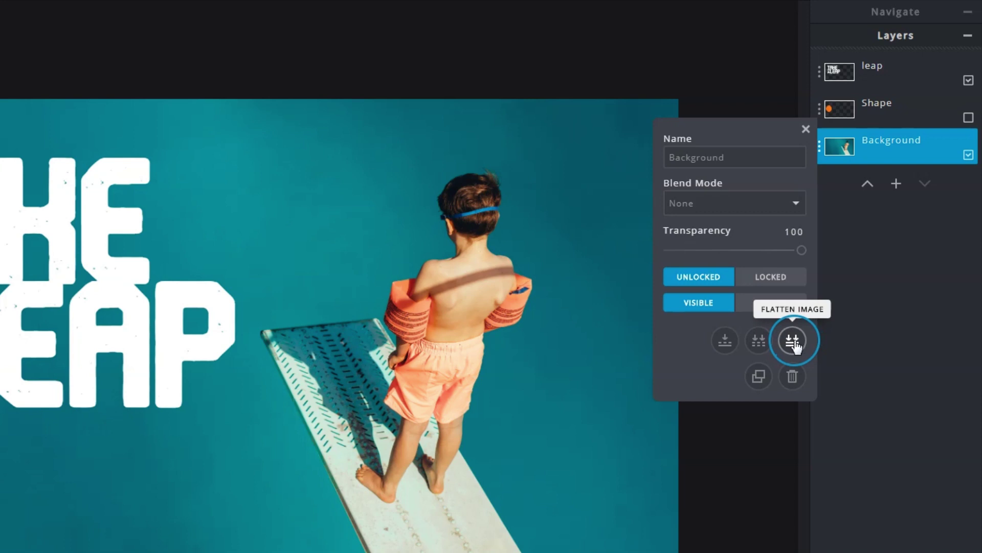
pyautogui.click(792, 341)
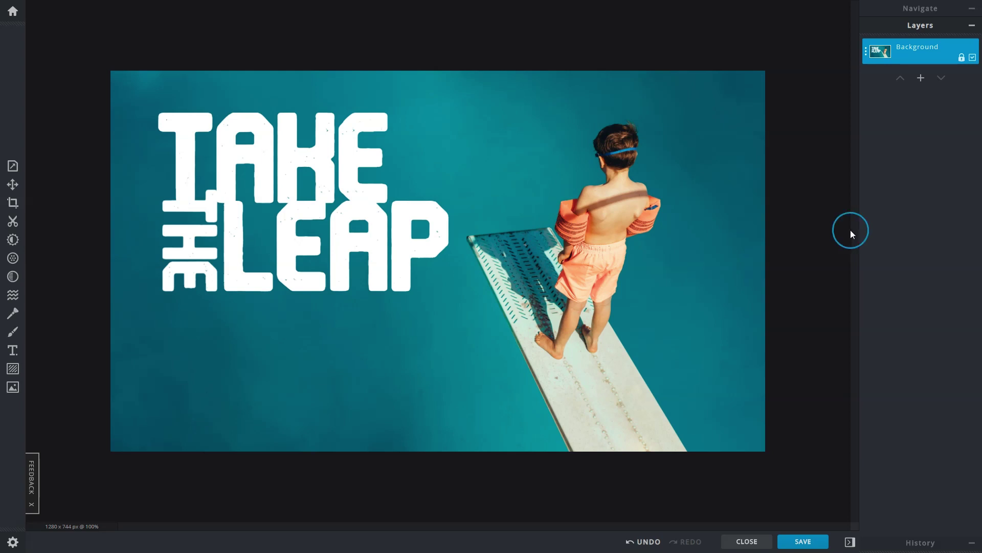
# Step: Duplicate Background to 'Background copy', then duplicate that to 'Background copy copy'
pyautogui.click(866, 51)
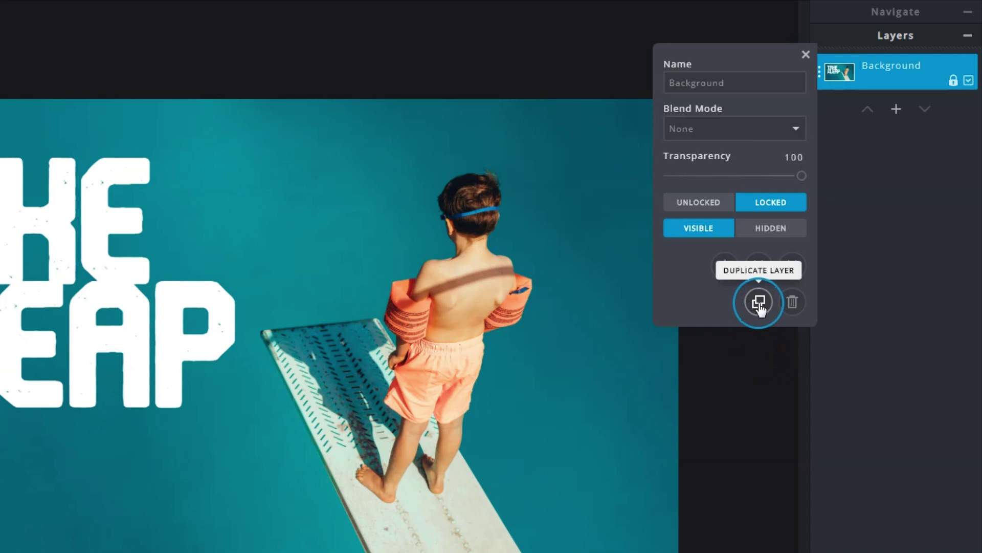
pyautogui.click(759, 303)
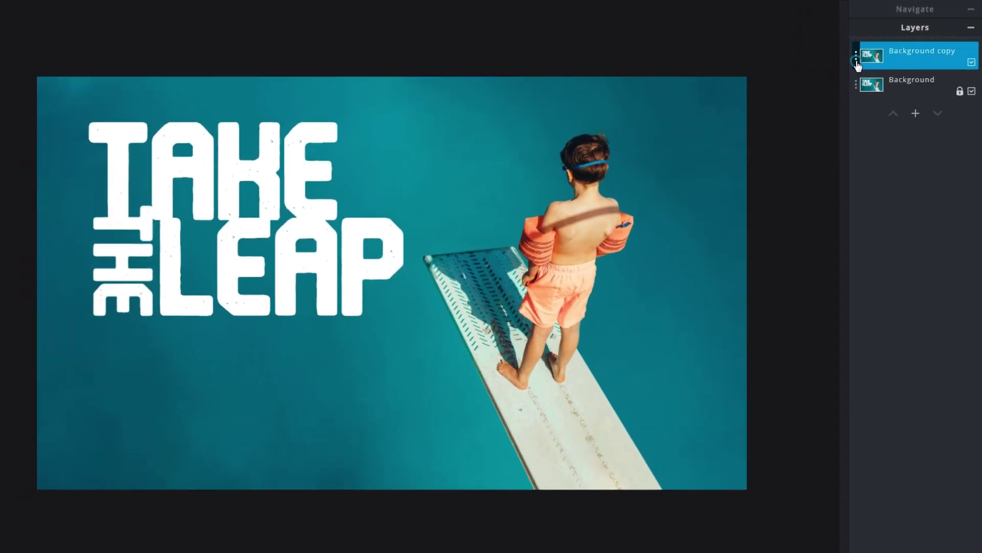
pyautogui.click(819, 71)
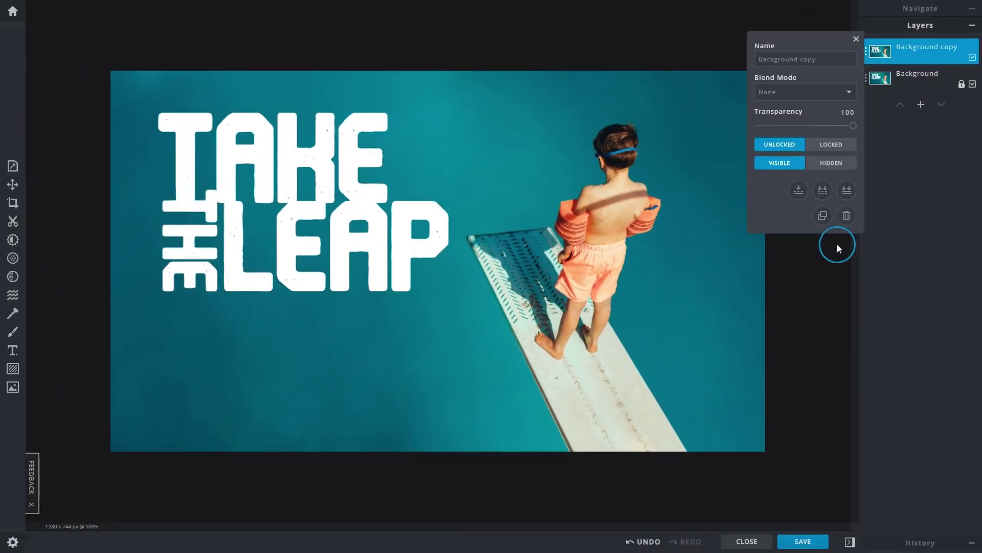
pyautogui.click(823, 215)
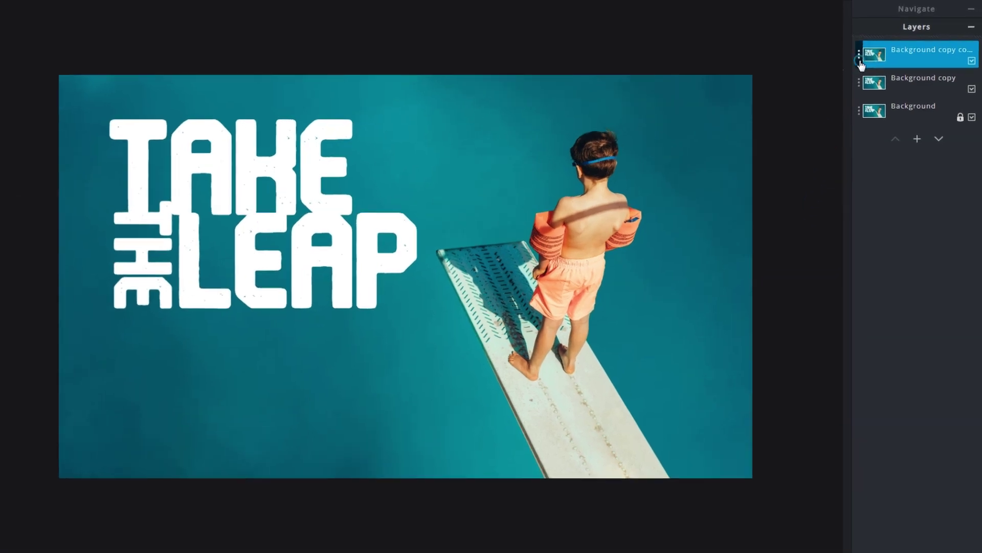
# Step: Delete 'Background copy copy' via Delete Layer, then 'Background copy' with the Delete key
pyautogui.click(865, 54)
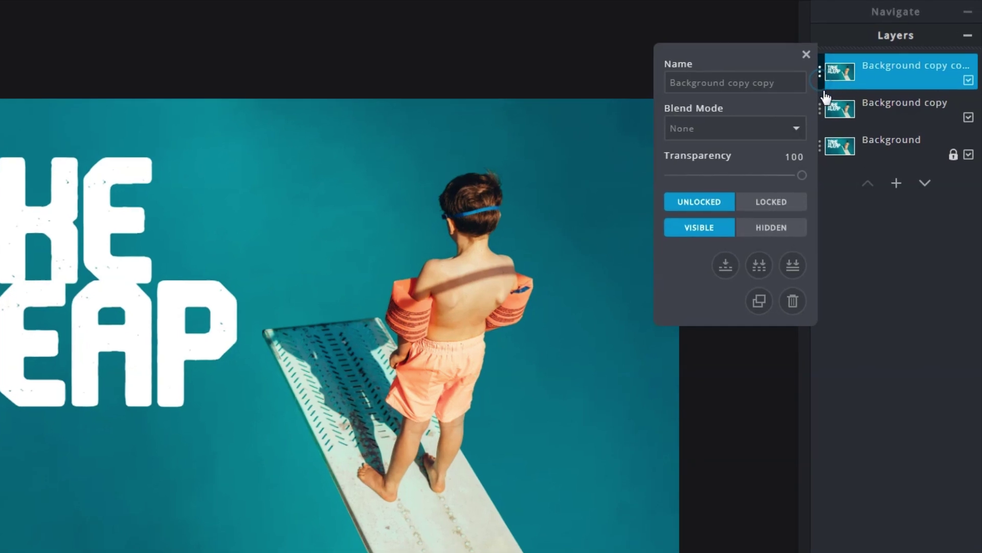
pyautogui.click(800, 309)
pyautogui.press('Delete')
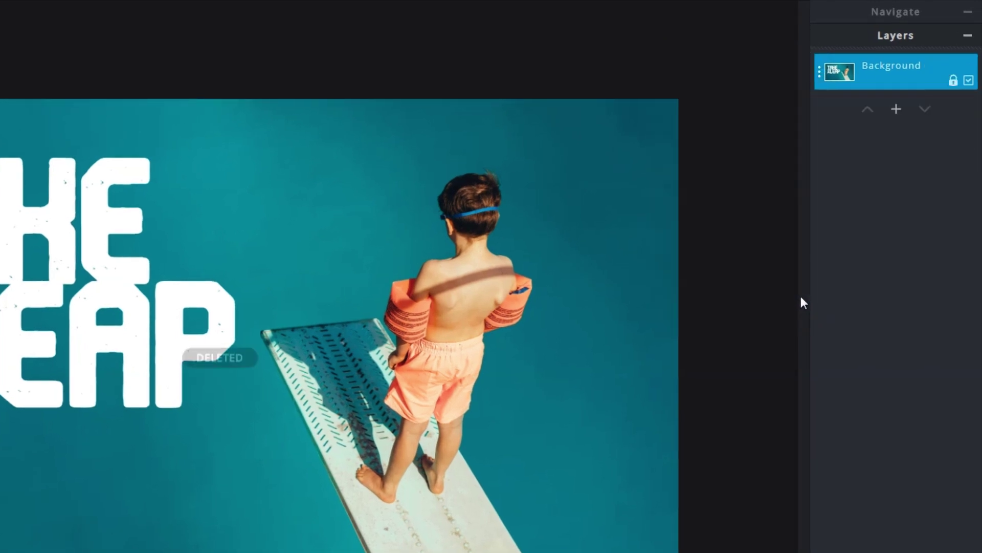